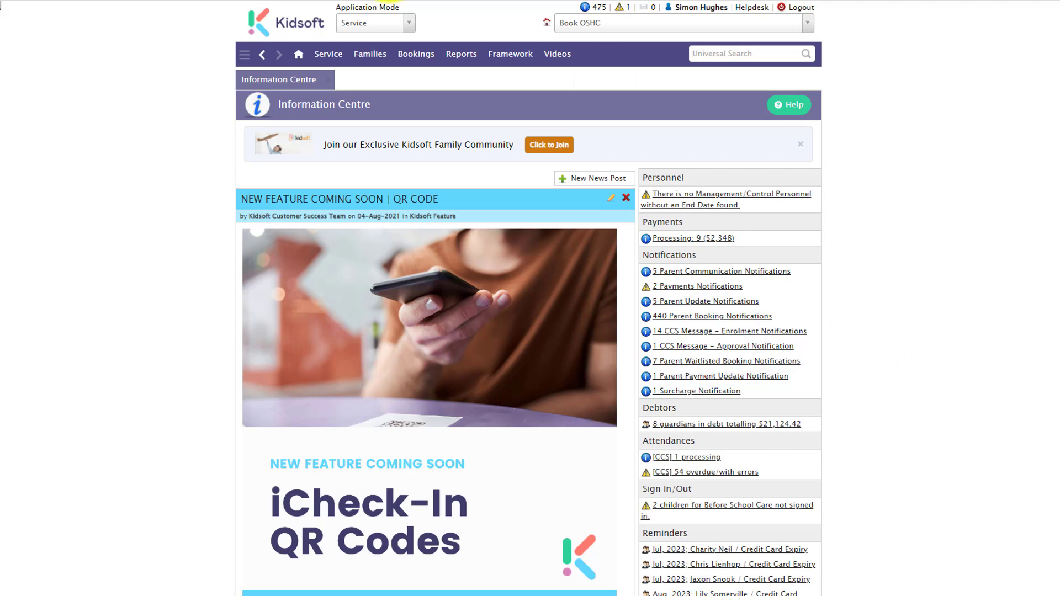
Open the service's Finance settings to check the Advanced Pricing setting.
left_click(329, 55)
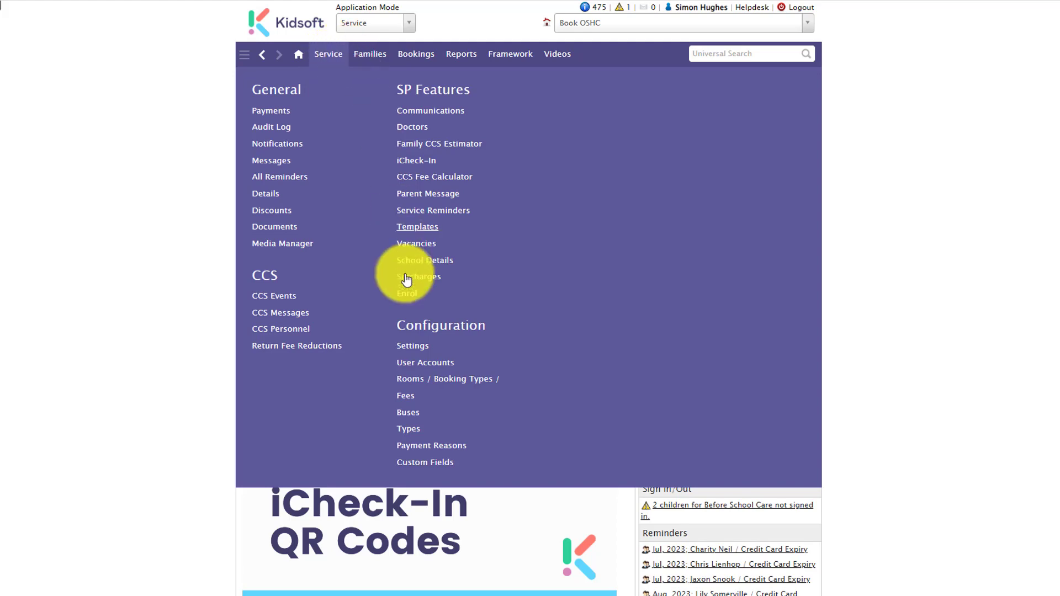
left_click(414, 348)
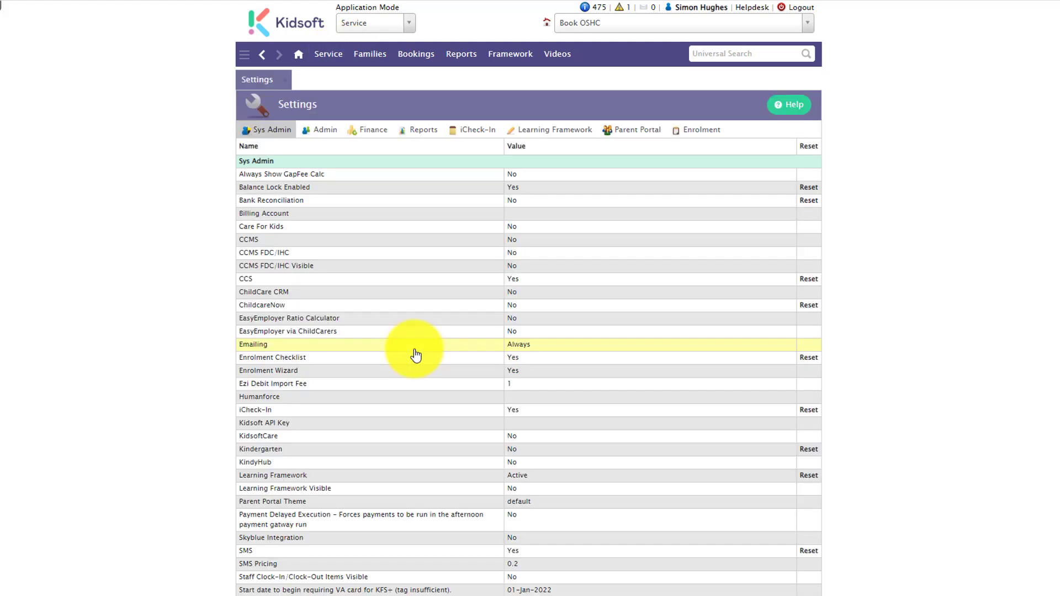
left_click(373, 130)
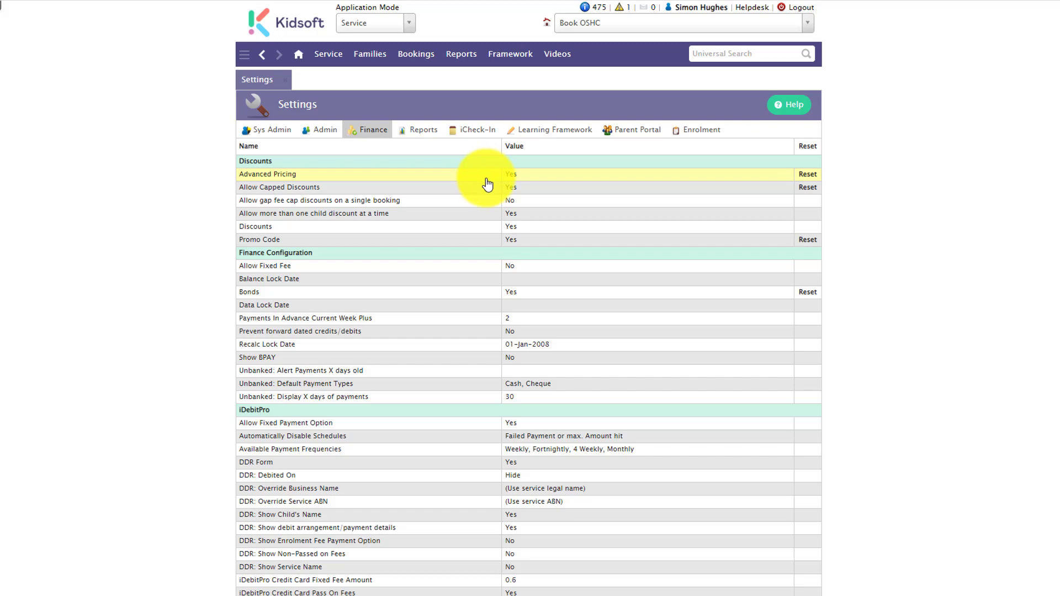
Check the Parent Portal setting that lets parents make bookings using booking types, leave it unedited, and return to the Finance settings.
left_click(637, 136)
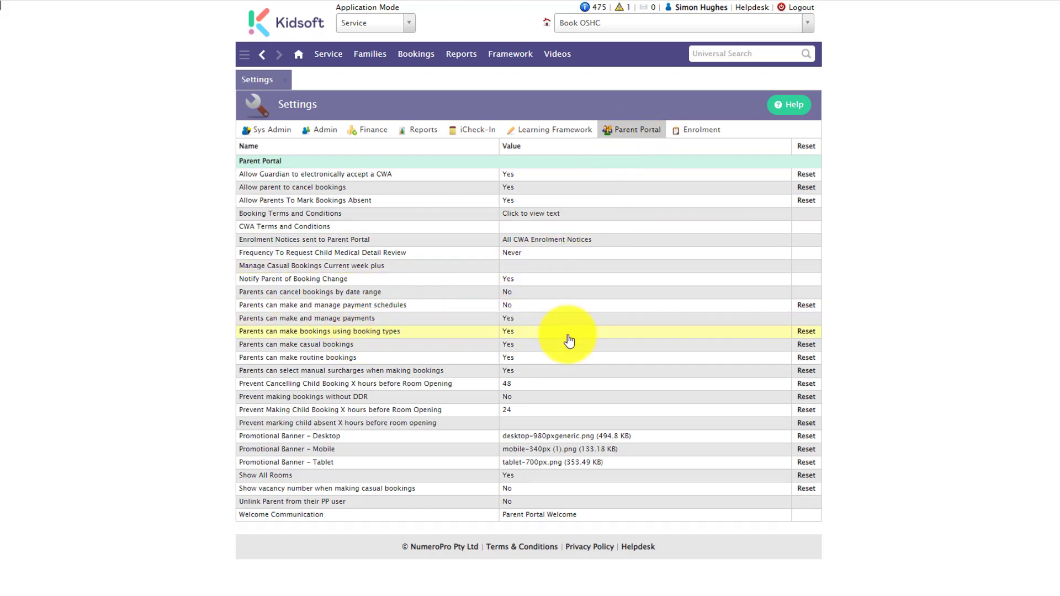
left_click(551, 333)
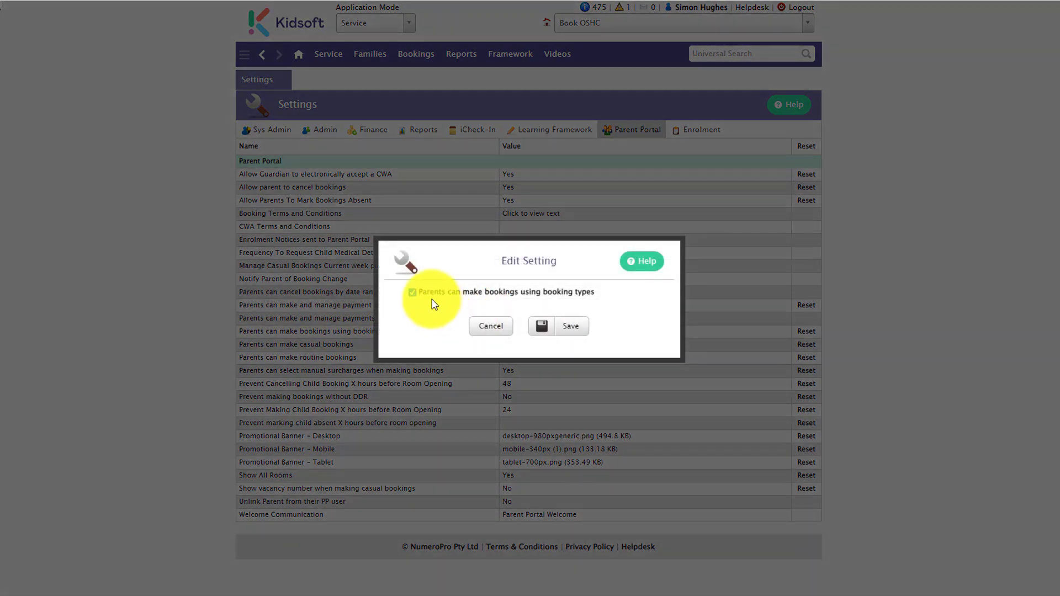
left_click(499, 330)
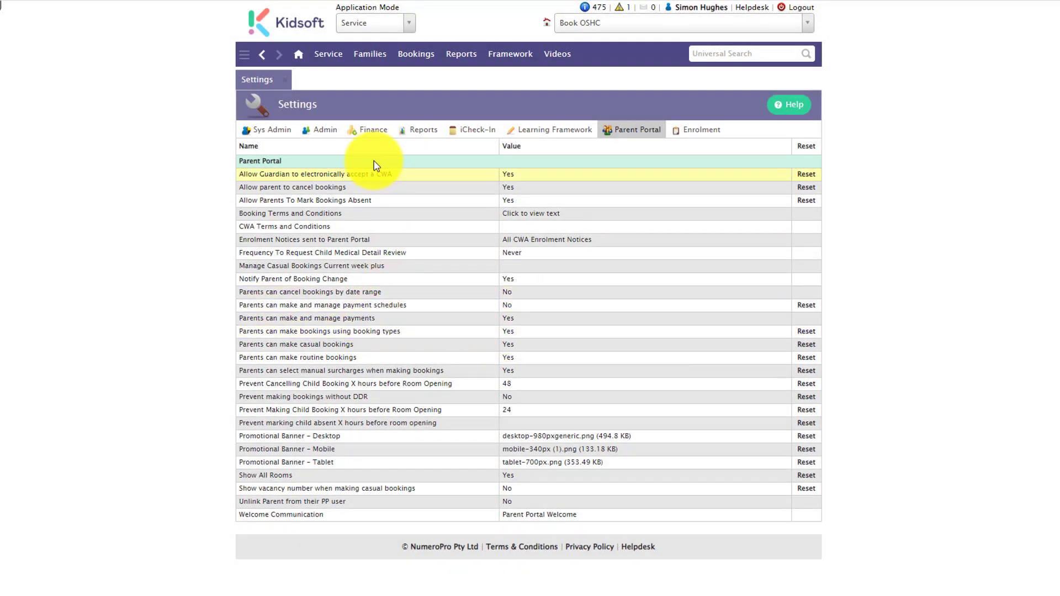
left_click(357, 129)
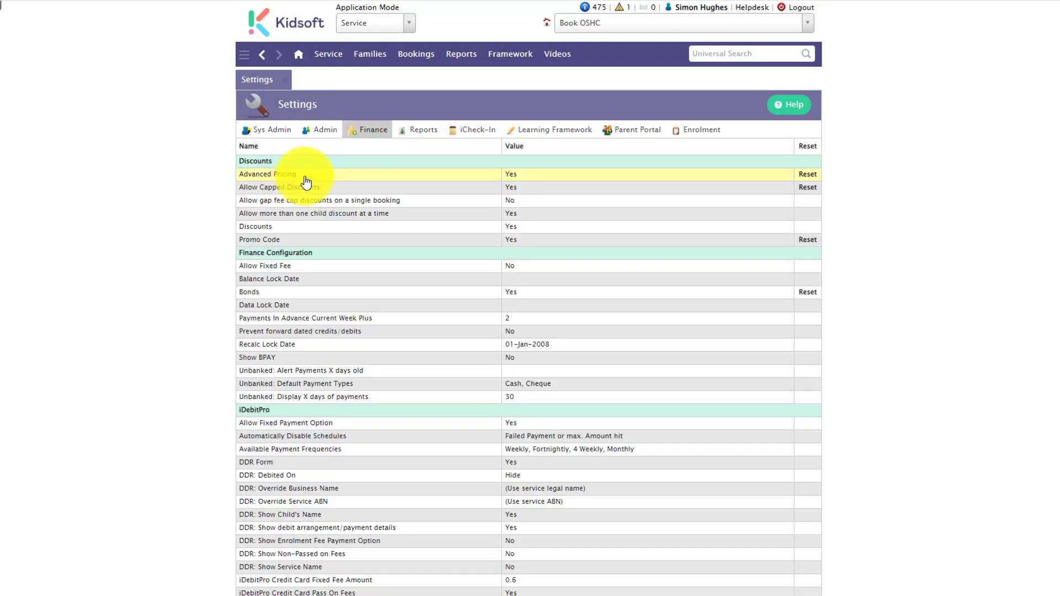
Open the service's booking types and review the After School Care booking type's details without saving.
left_click(332, 61)
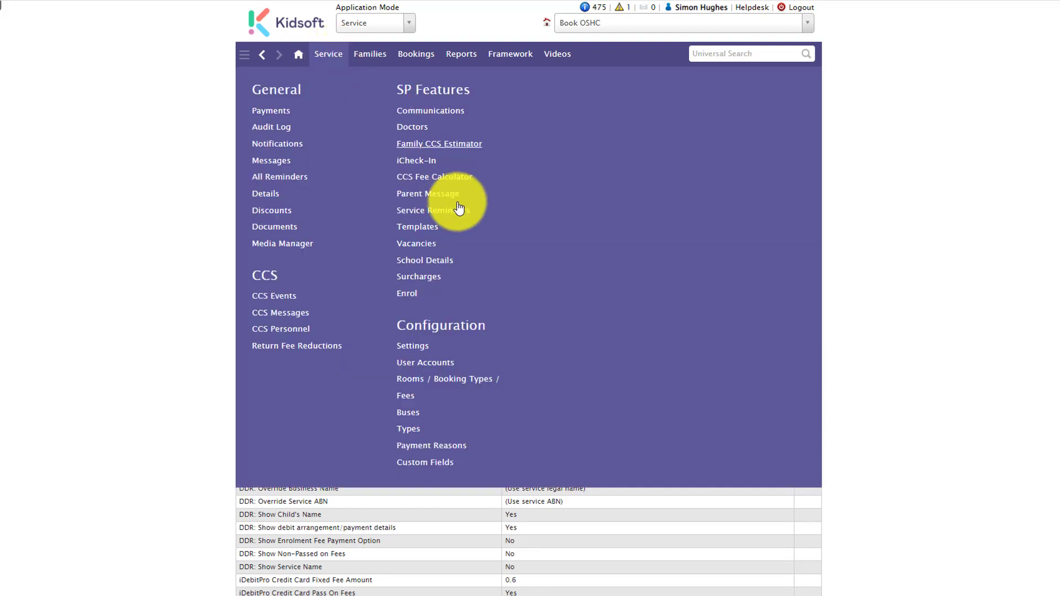
left_click(453, 389)
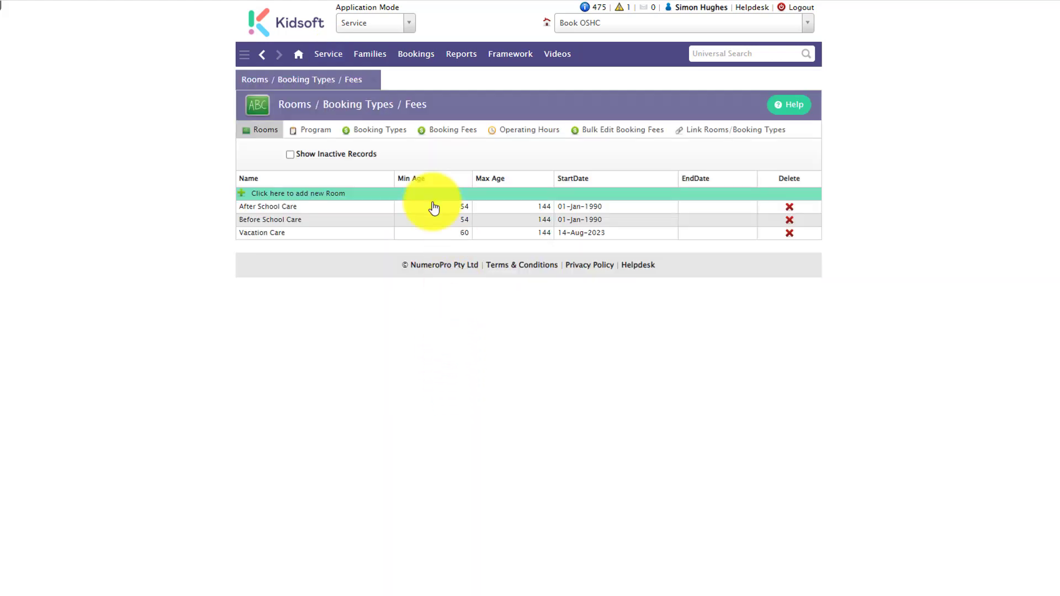
left_click(384, 133)
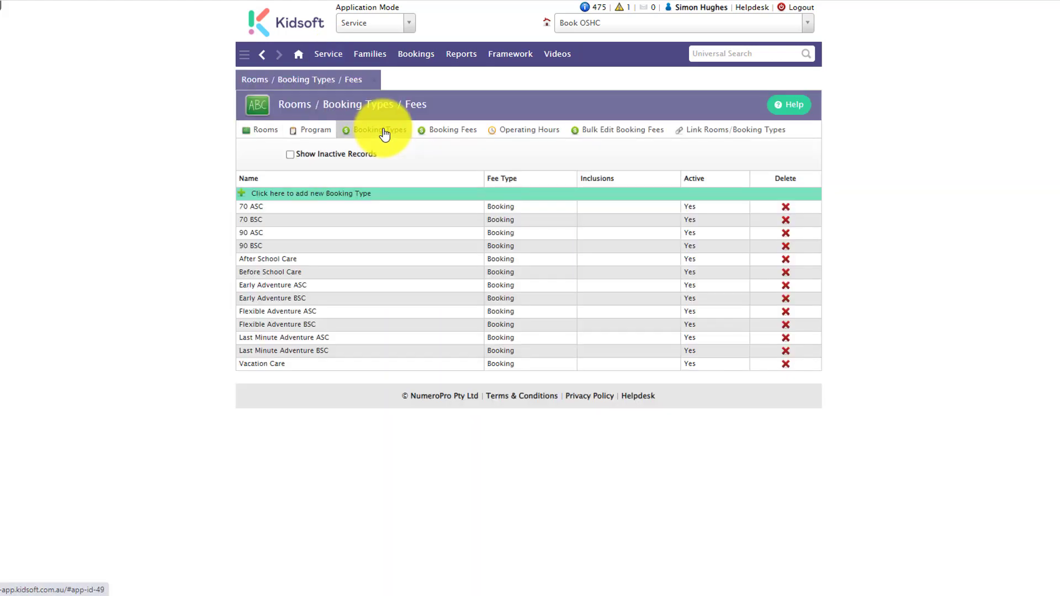
left_click(362, 260)
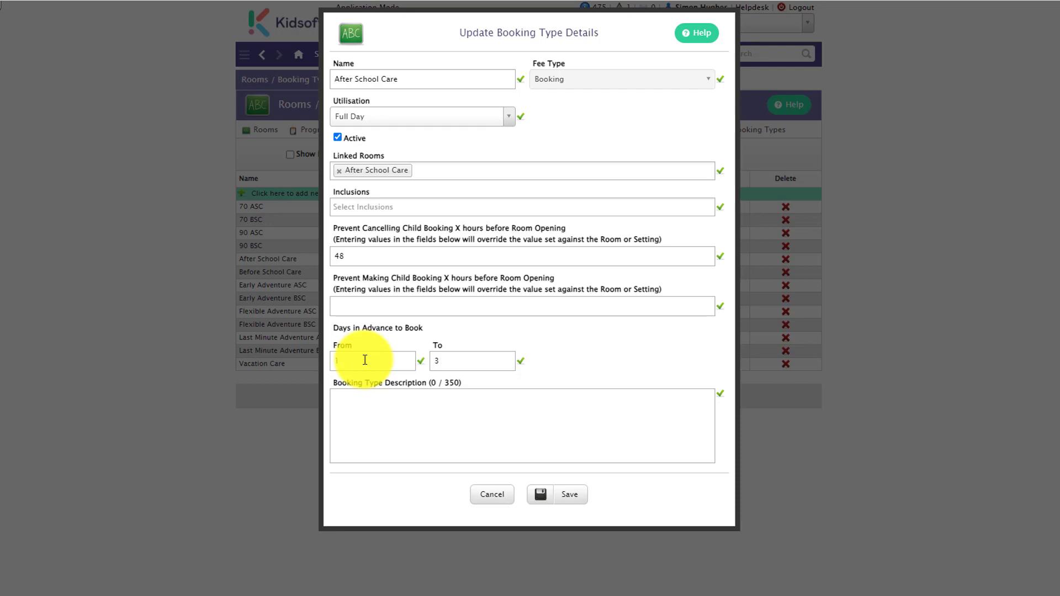
left_click(478, 493)
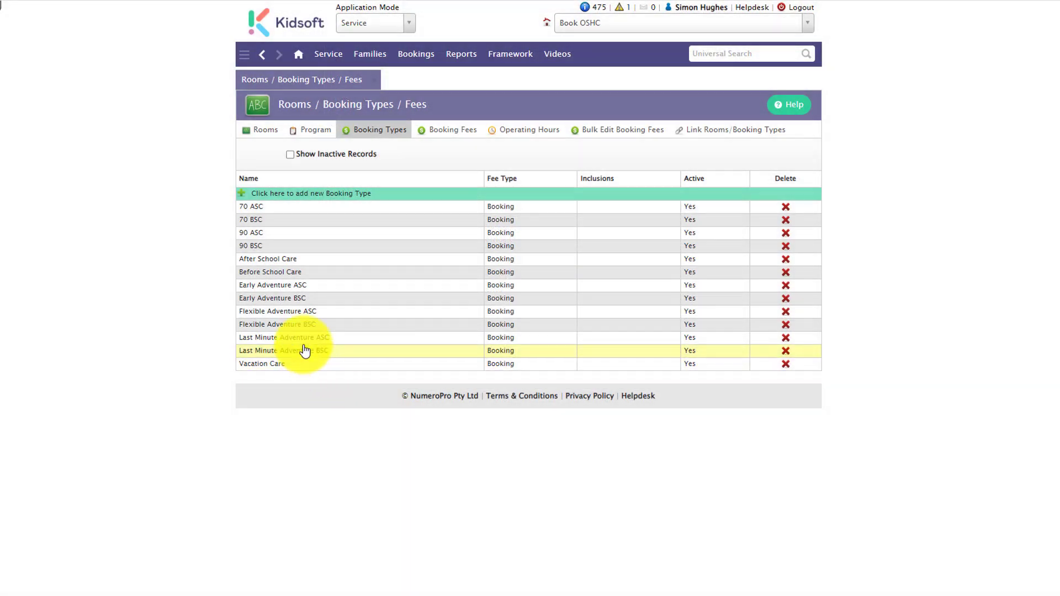
Set the Flexible Adventure BSC booking type's days in advance to book from 3 to 10.
left_click(303, 325)
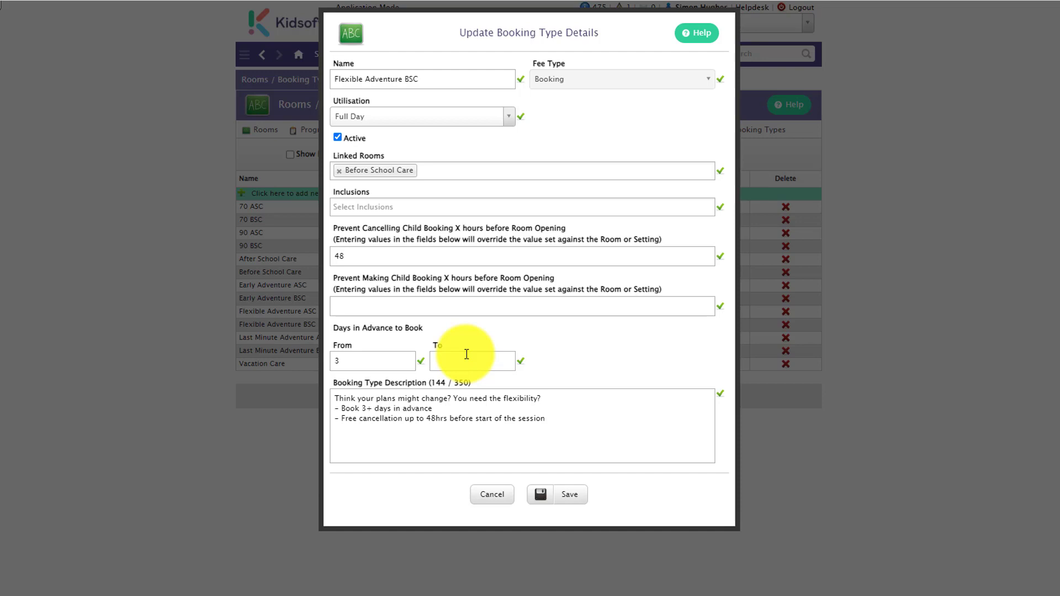
left_click(398, 360)
key("BackSpace")
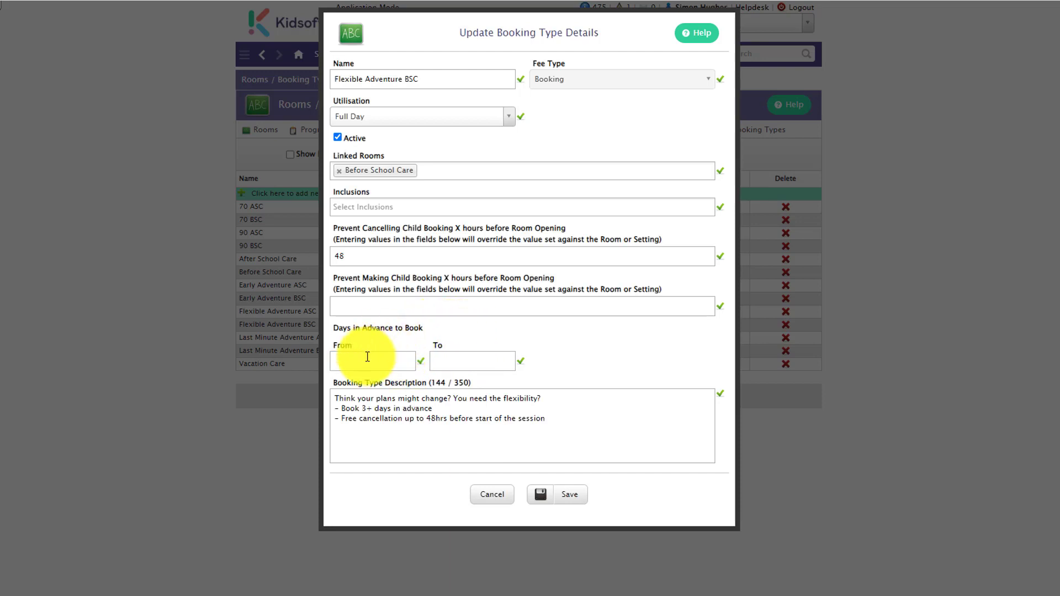
type("3")
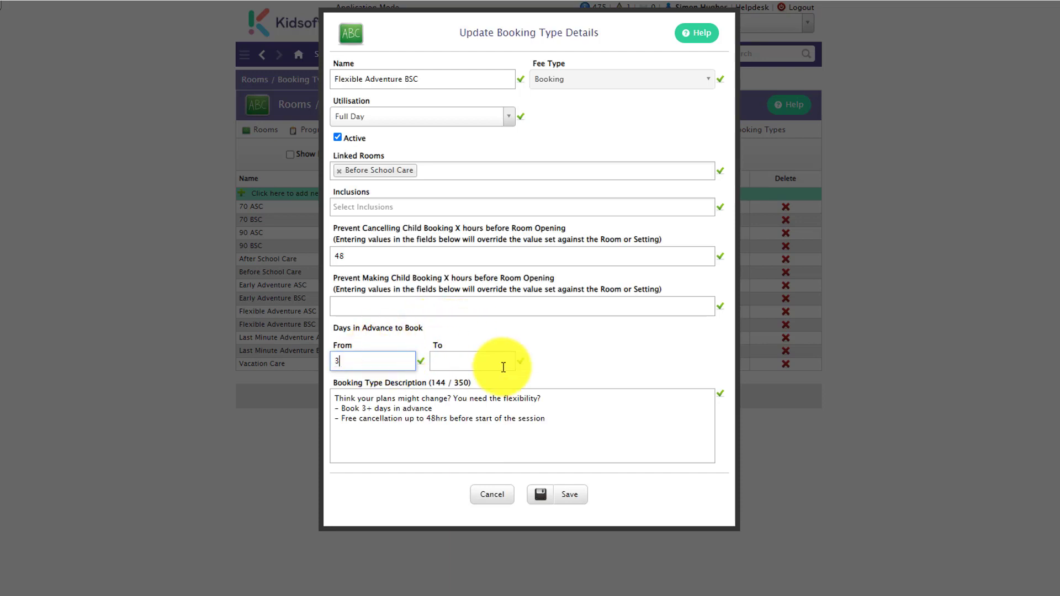
left_click(502, 365)
type("10")
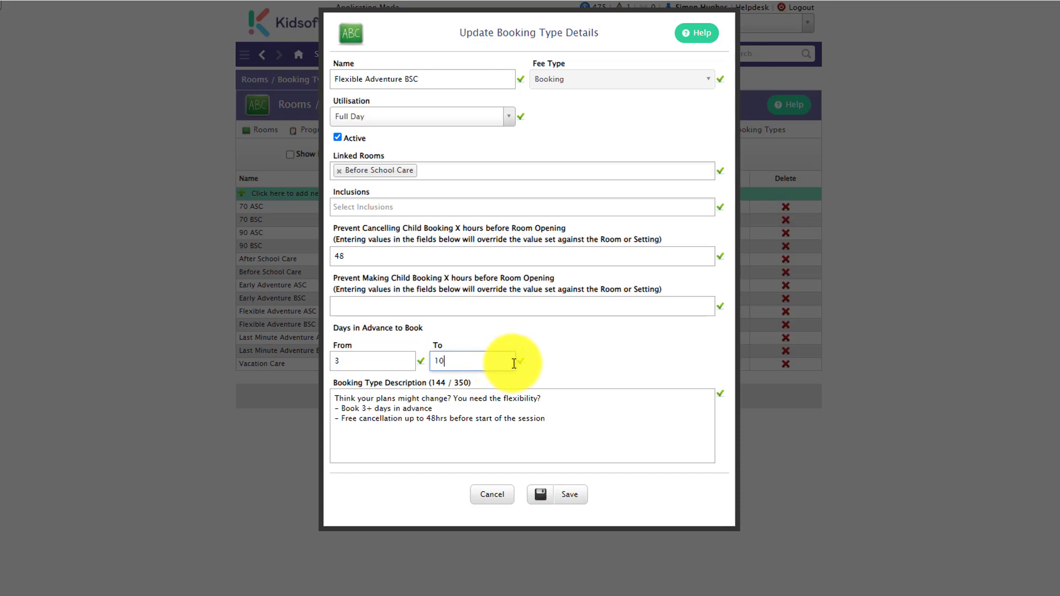
Clear both days-in-advance values of the Flexible Adventure BSC booking type and close its details without saving.
left_click(384, 362)
key("BackSpace")
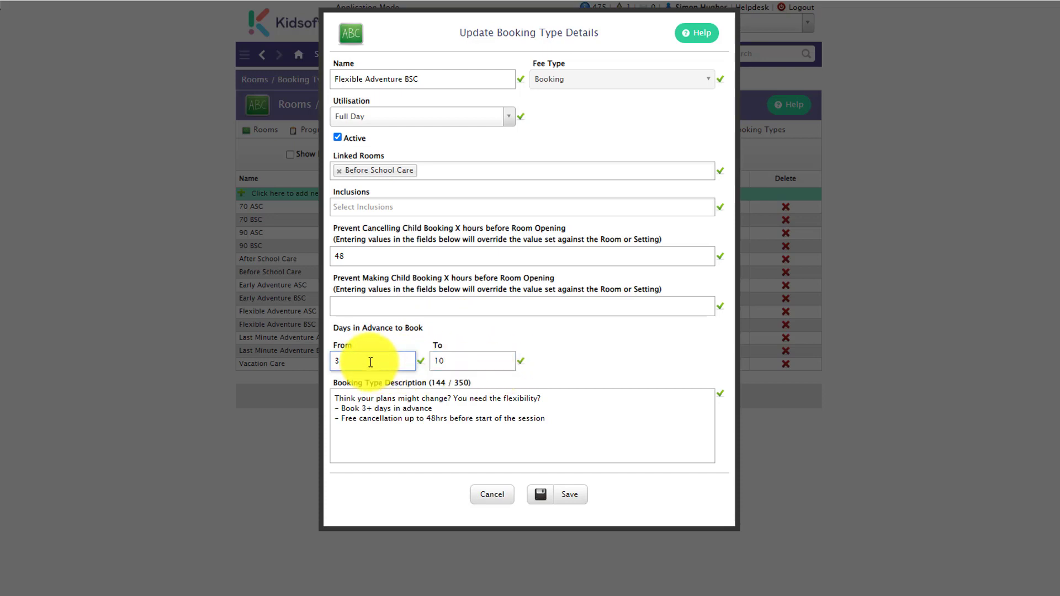
left_click(464, 362)
key("BackSpace")
key("BackSpace")
left_click(547, 364)
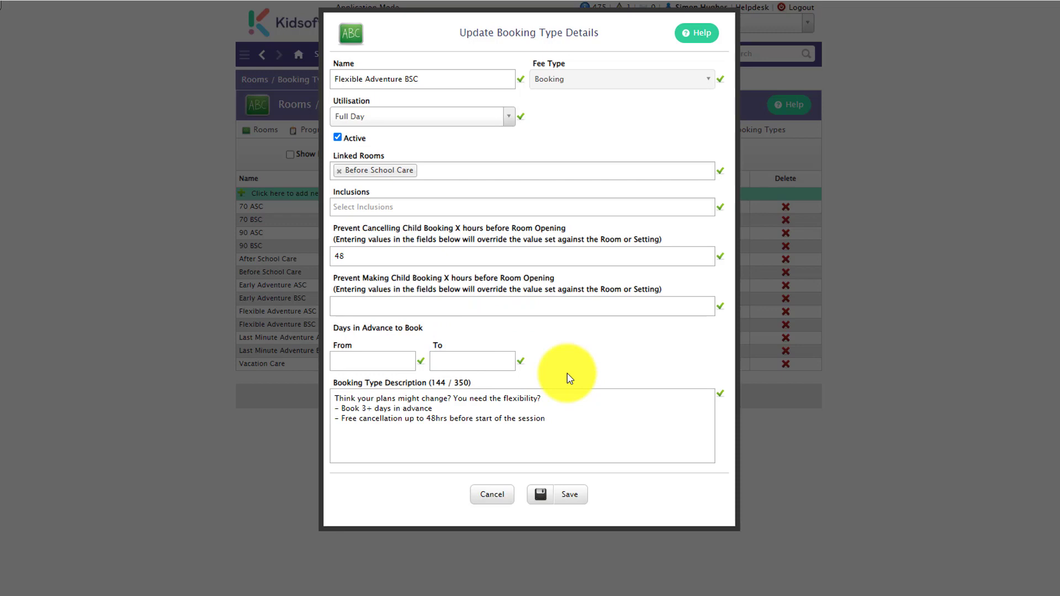
left_click(505, 495)
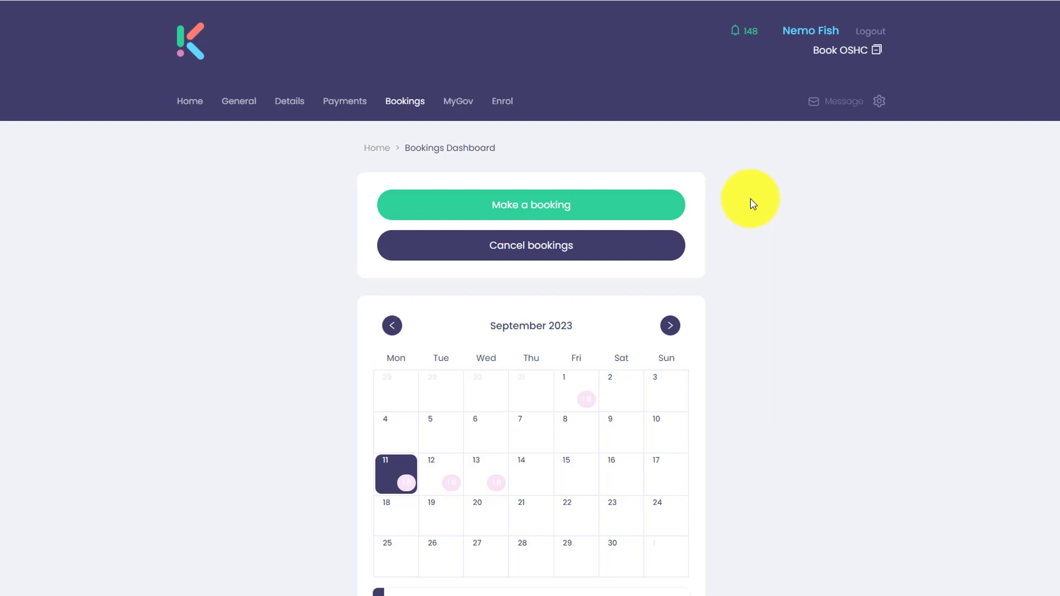
Start a casual booking in the parent portal for 14 September and 17 October 2023 and continue to its configuration.
scroll(752, 199, "down", 1)
left_click(519, 154)
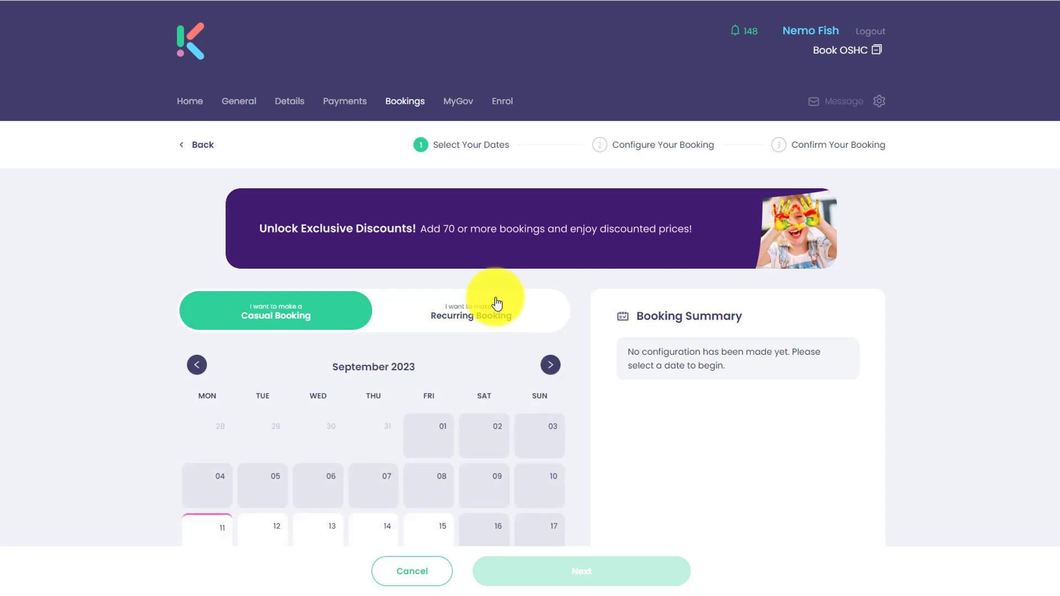
scroll(497, 304, "down", 2)
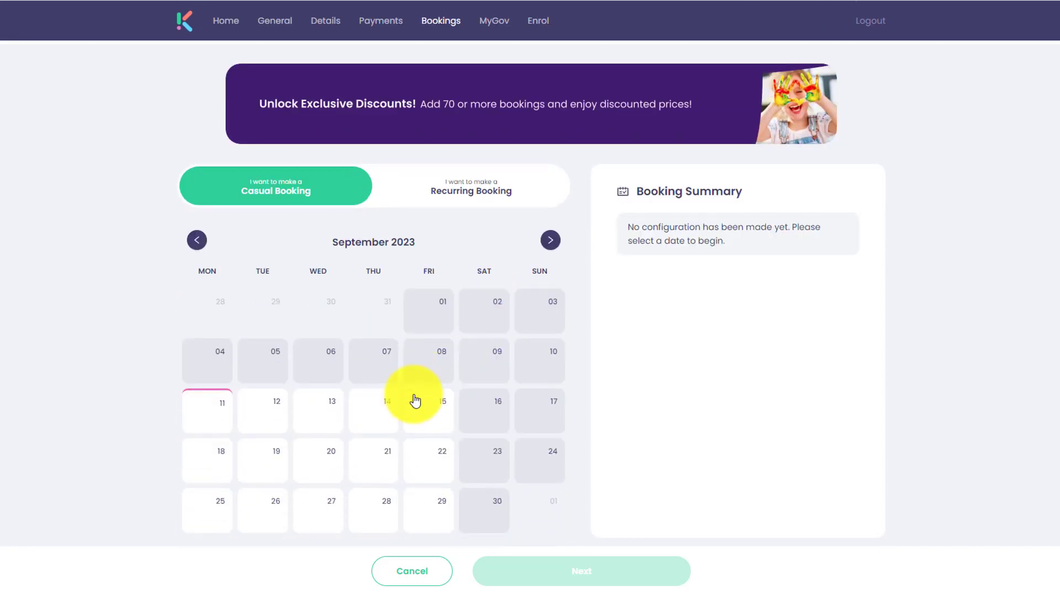
left_click(380, 407)
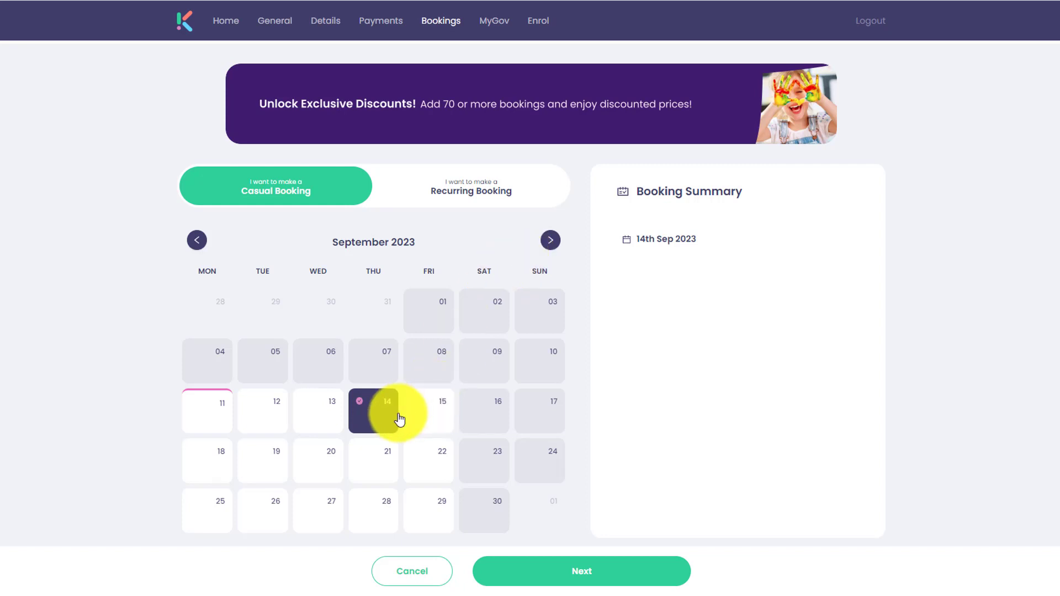
left_click(550, 240)
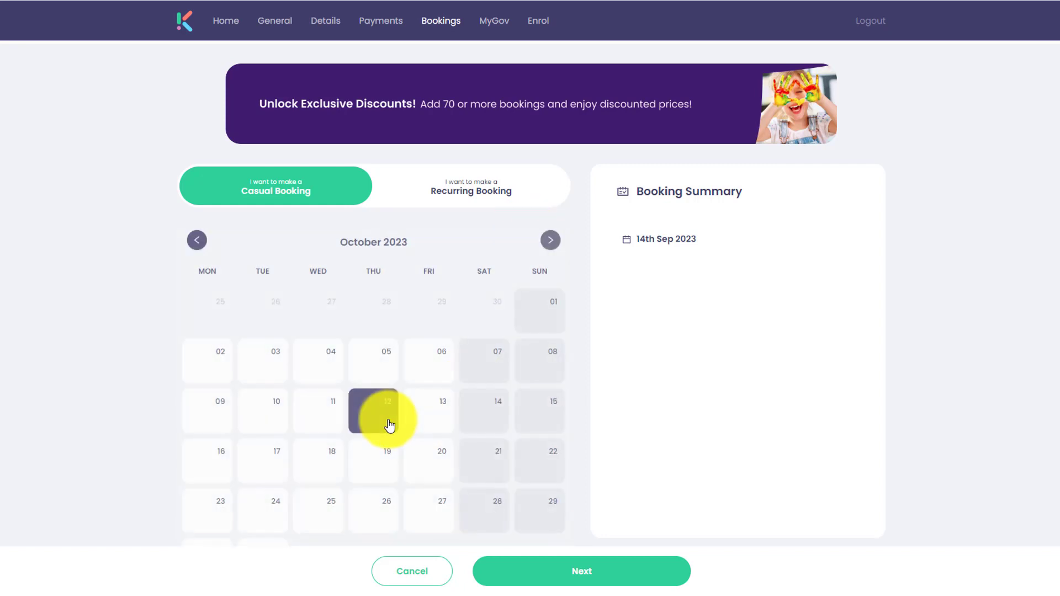
left_click(284, 464)
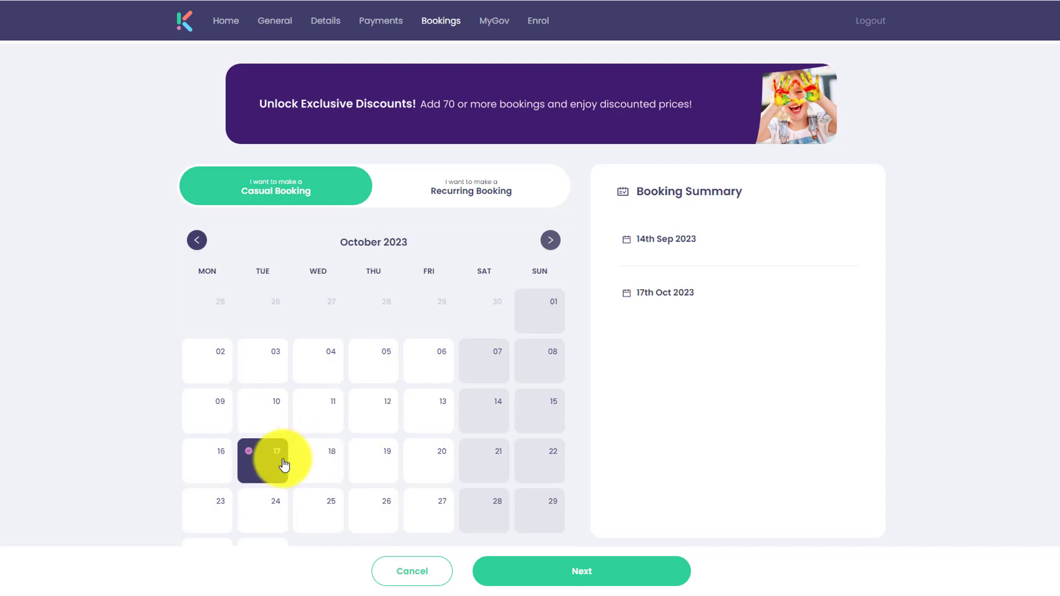
left_click(580, 579)
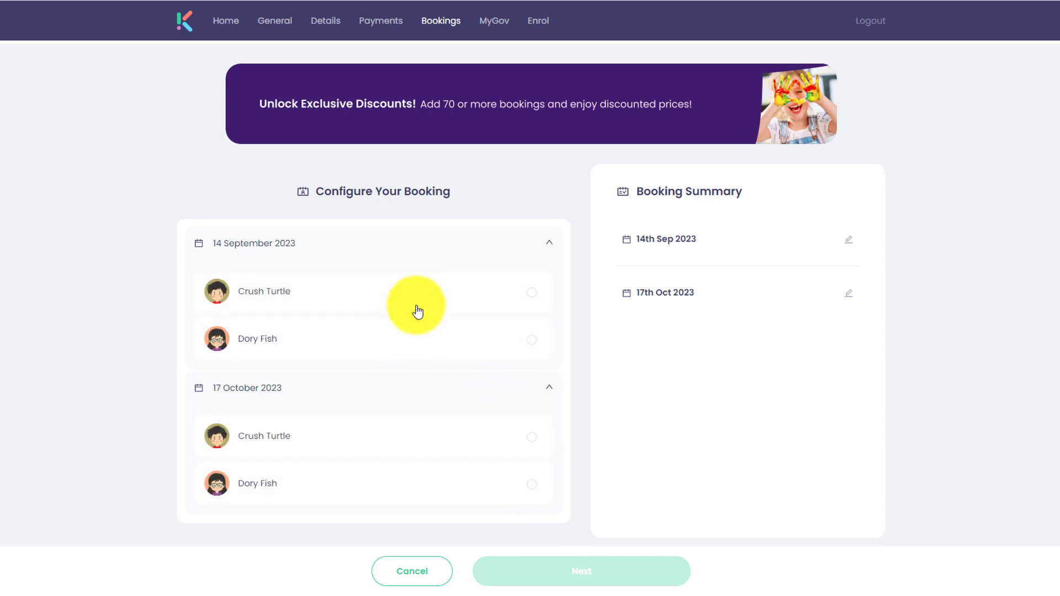
Select the first child for 14 September 2023 and assign the After School Care room.
left_click(425, 293)
left_click(405, 360)
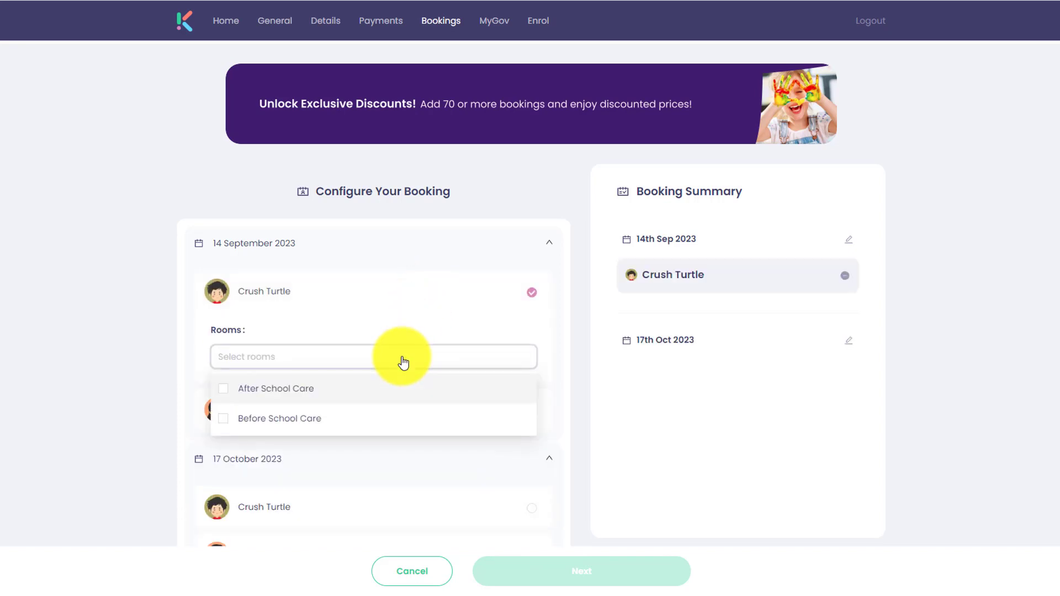
left_click(386, 390)
left_click(163, 416)
Examine the After School Care booking types for 14 September, comparing their availability, daily price, advance-booking rules and cancellation terms.
scroll(366, 414, "down", 5)
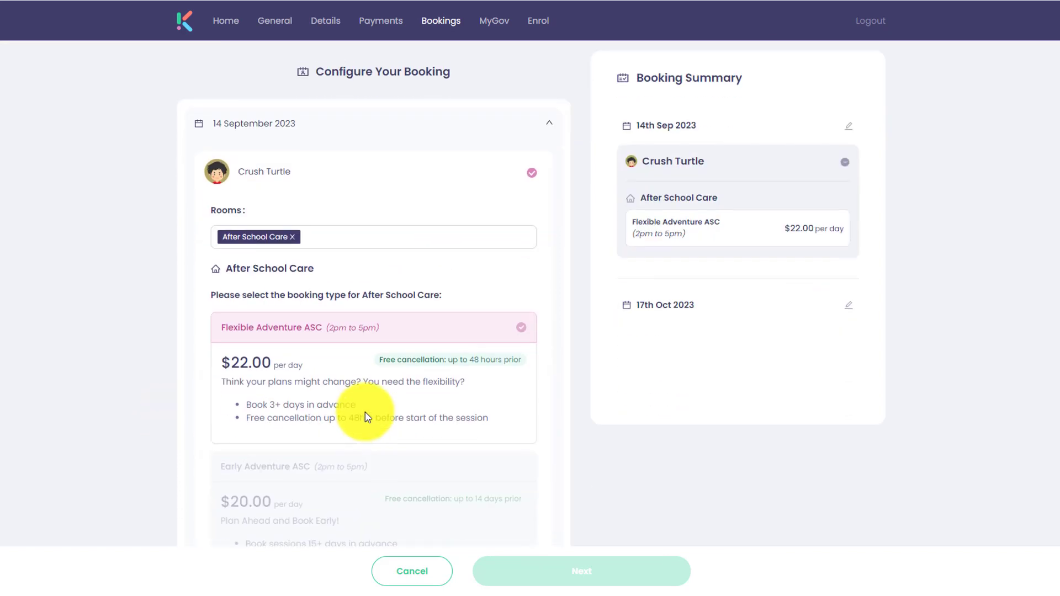
scroll(462, 411, "down", 2)
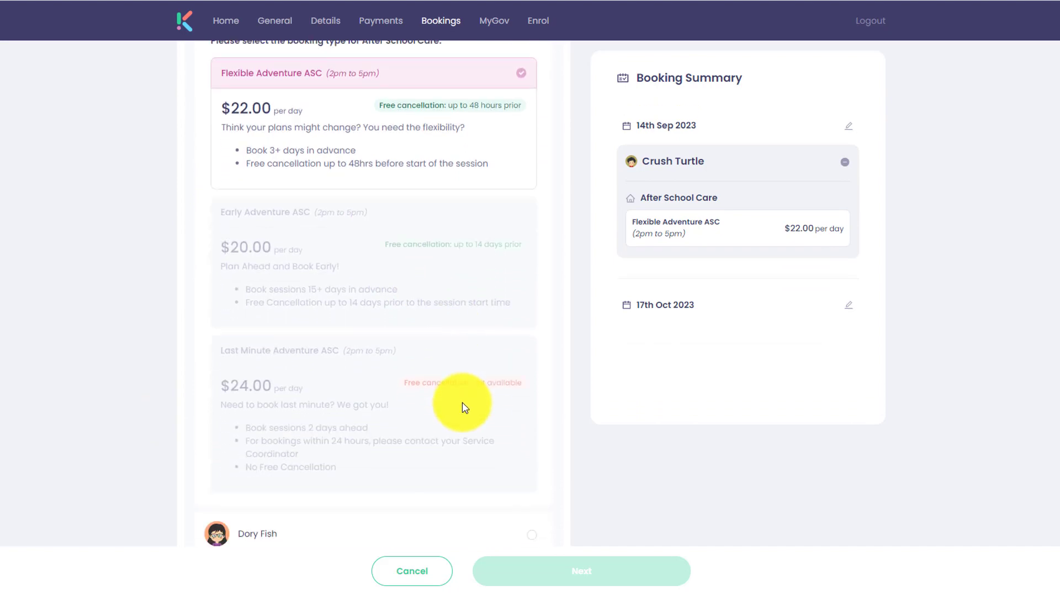
scroll(462, 407, "up", 3)
scroll(327, 253, "up", 2)
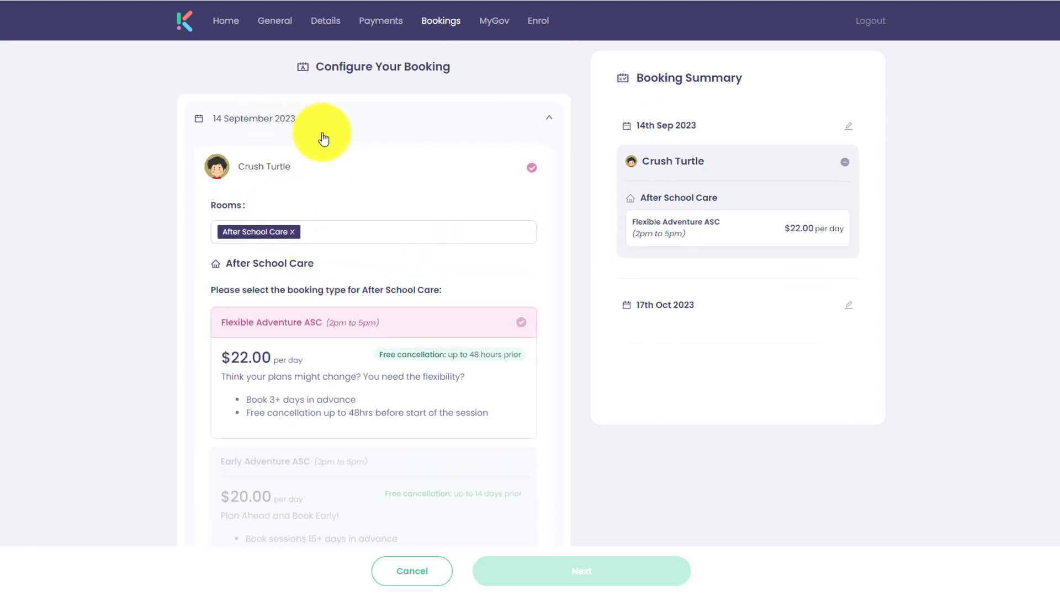
scroll(436, 254, "down", 5)
scroll(443, 262, "down", 1)
scroll(447, 263, "up", 3)
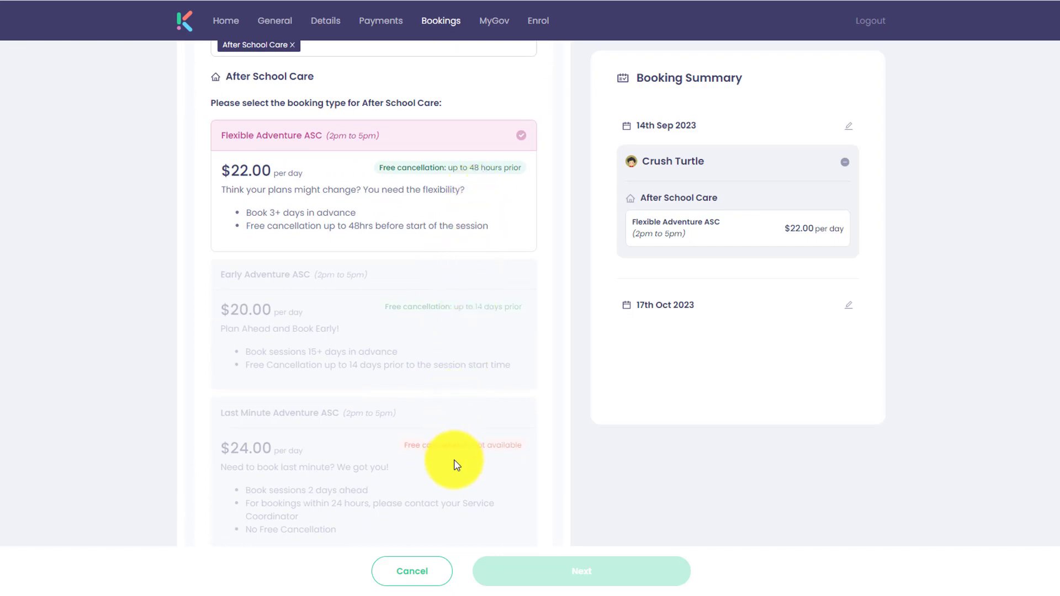
scroll(501, 304, "up", 1)
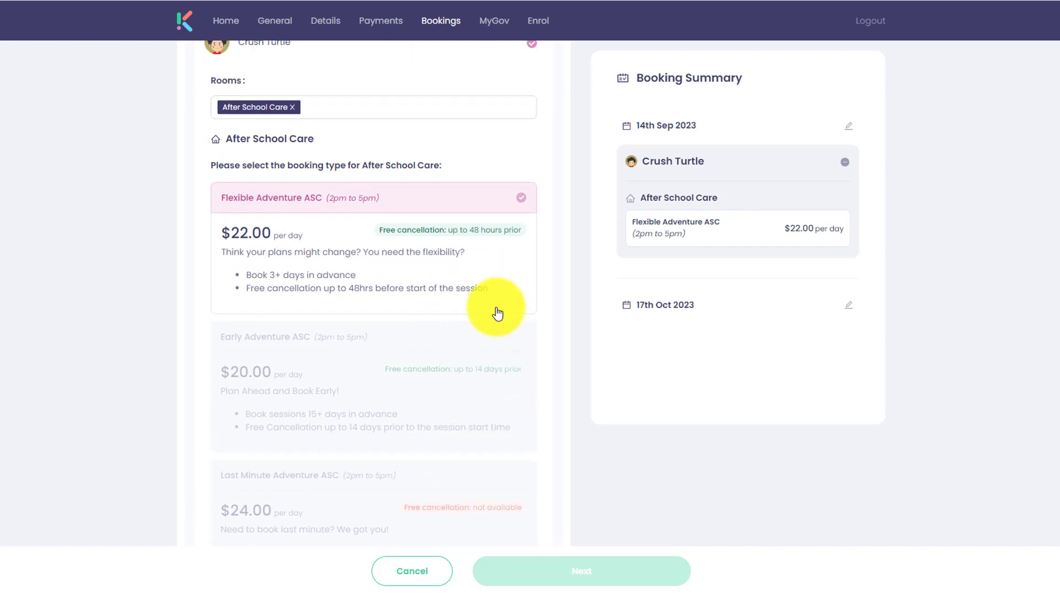
scroll(505, 290, "up", 1)
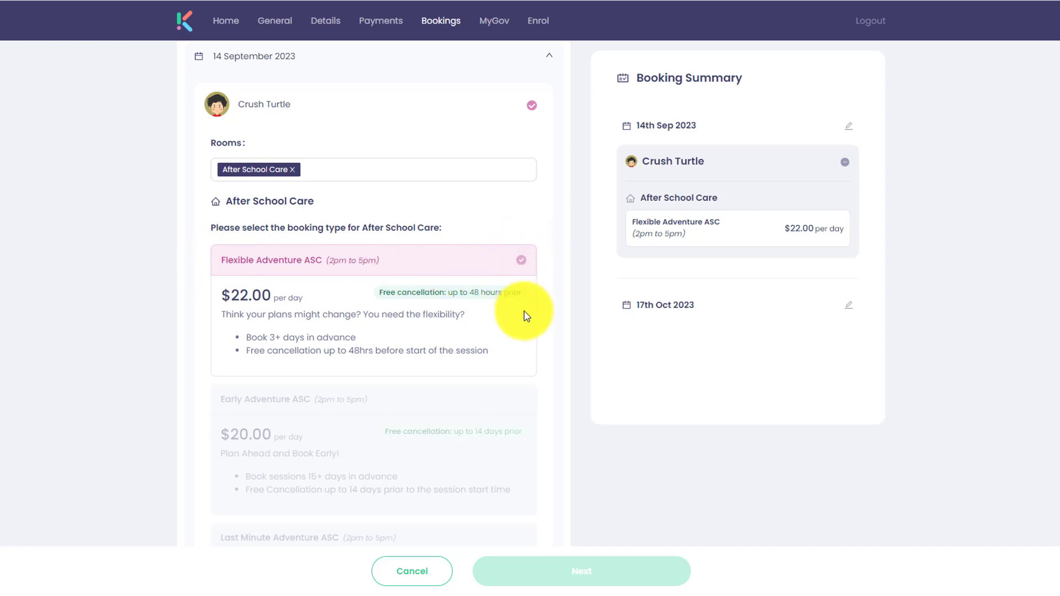
scroll(525, 311, "down", 5)
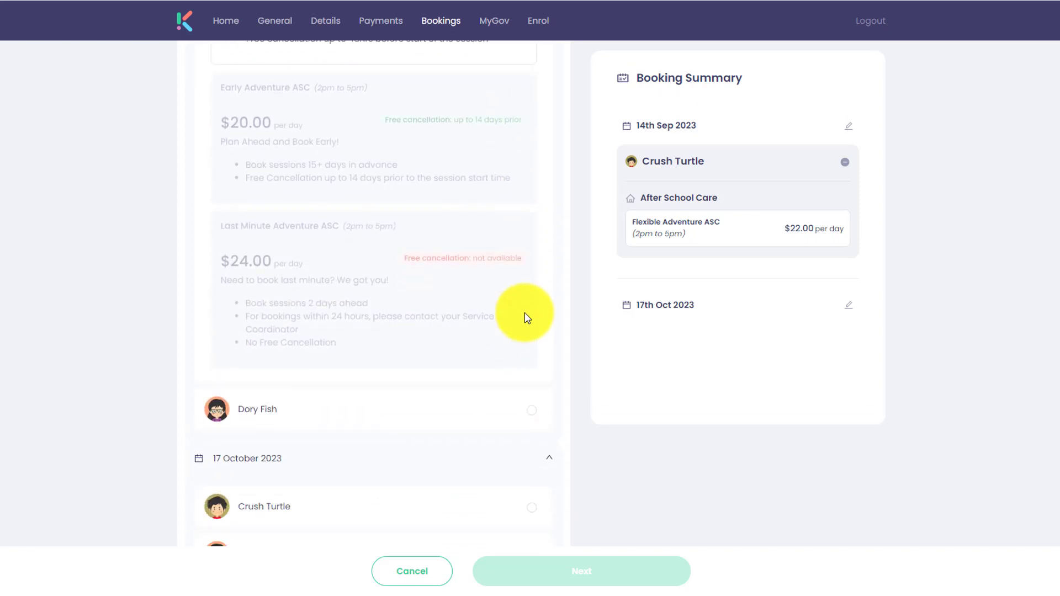
scroll(526, 317, "up", 5)
scroll(526, 319, "down", 1)
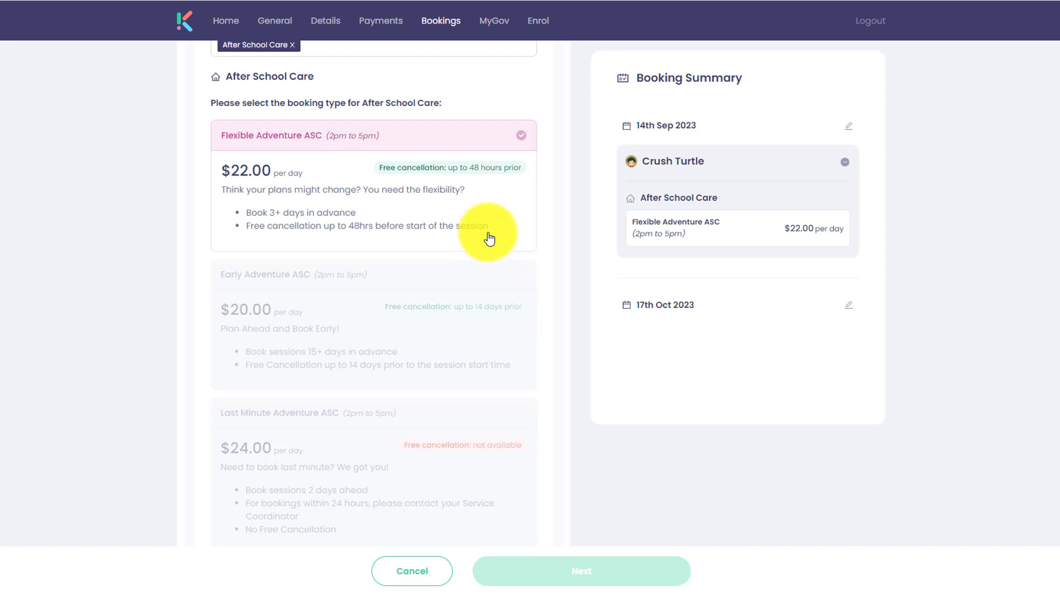
scroll(474, 227, "up", 1)
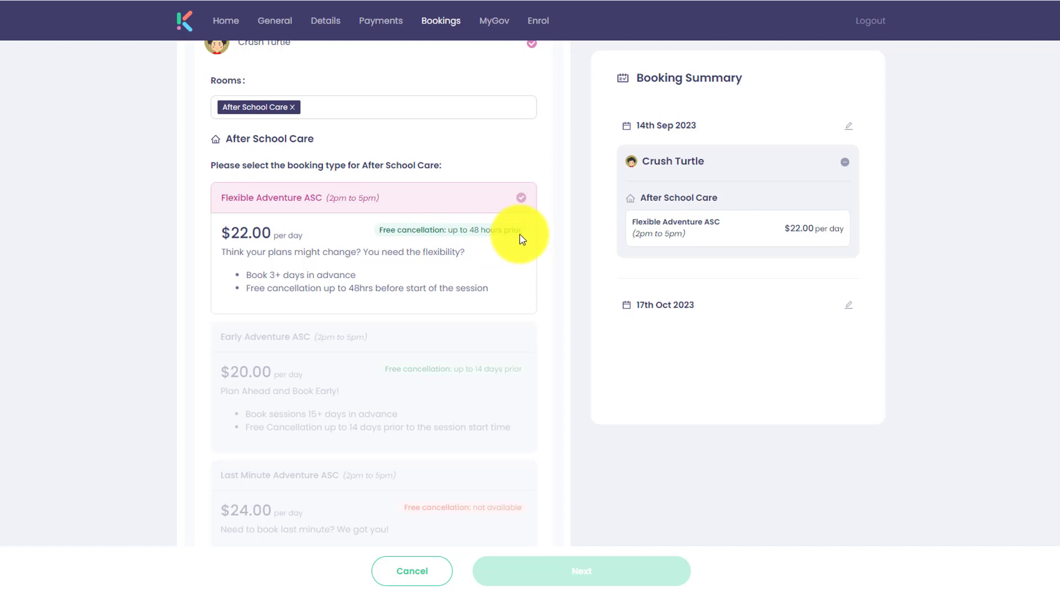
Select the first child for 17 October 2023 and assign the After School Care room.
scroll(522, 234, "down", 6)
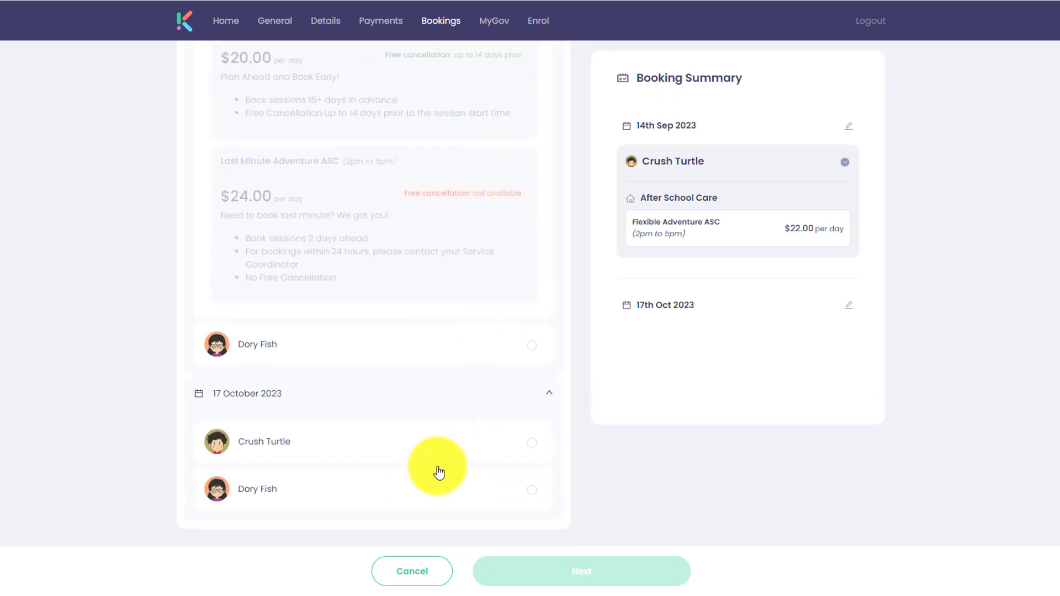
left_click(414, 441)
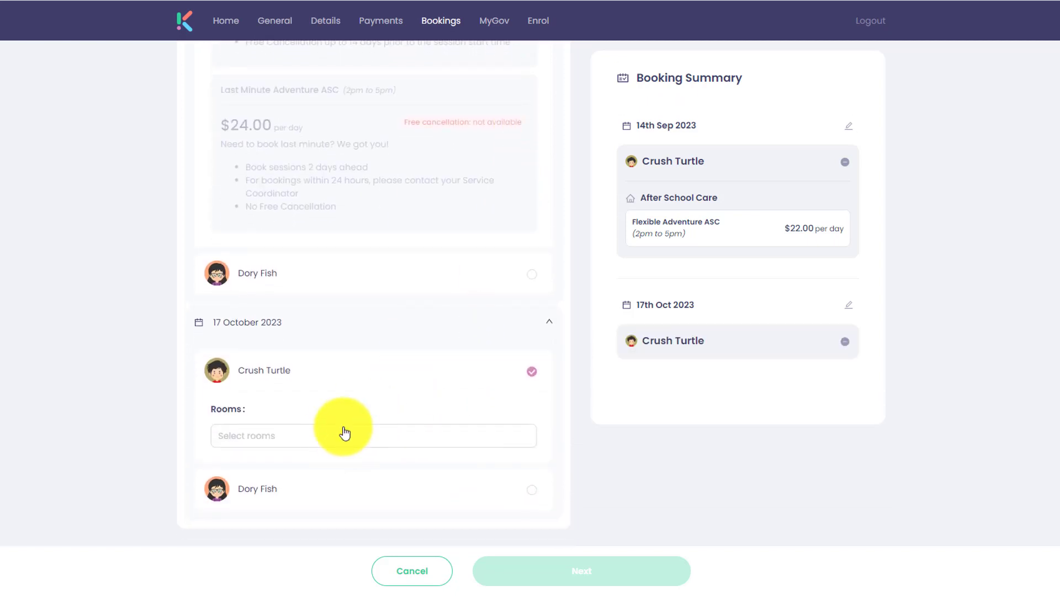
left_click(340, 438)
left_click(300, 468)
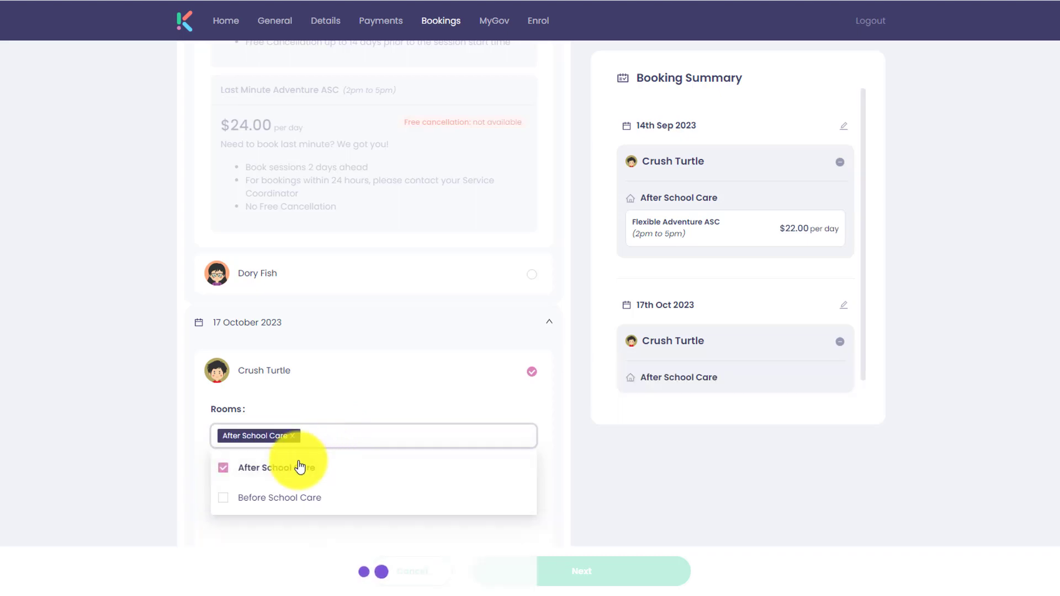
left_click(107, 397)
Compare the After School Care booking types offered for 17 October 2023 and choose Early Adventure ASC.
scroll(323, 394, "down", 7)
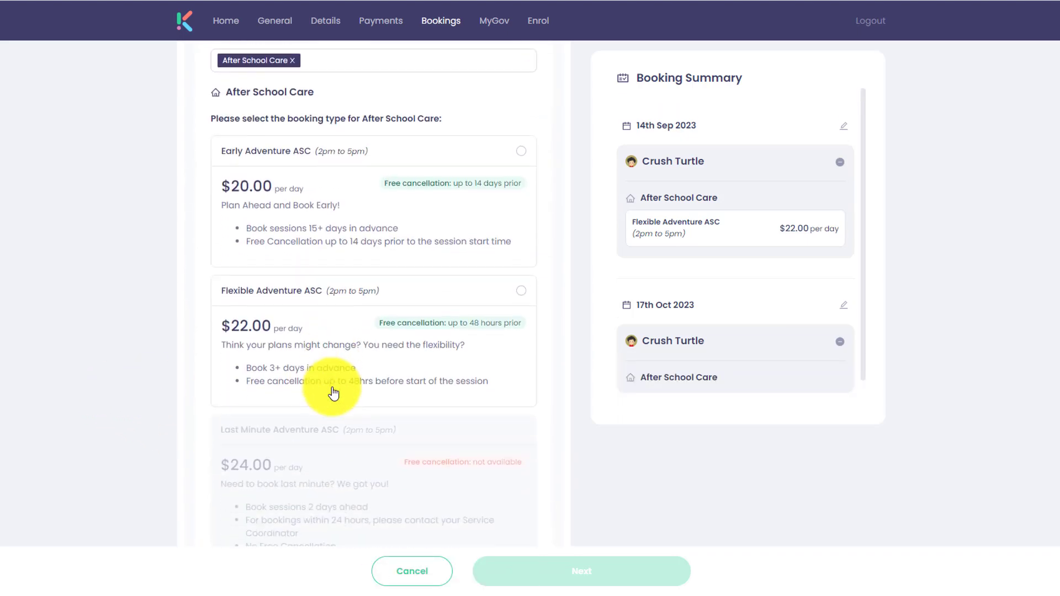
scroll(359, 394, "down", 2)
scroll(404, 395, "up", 2)
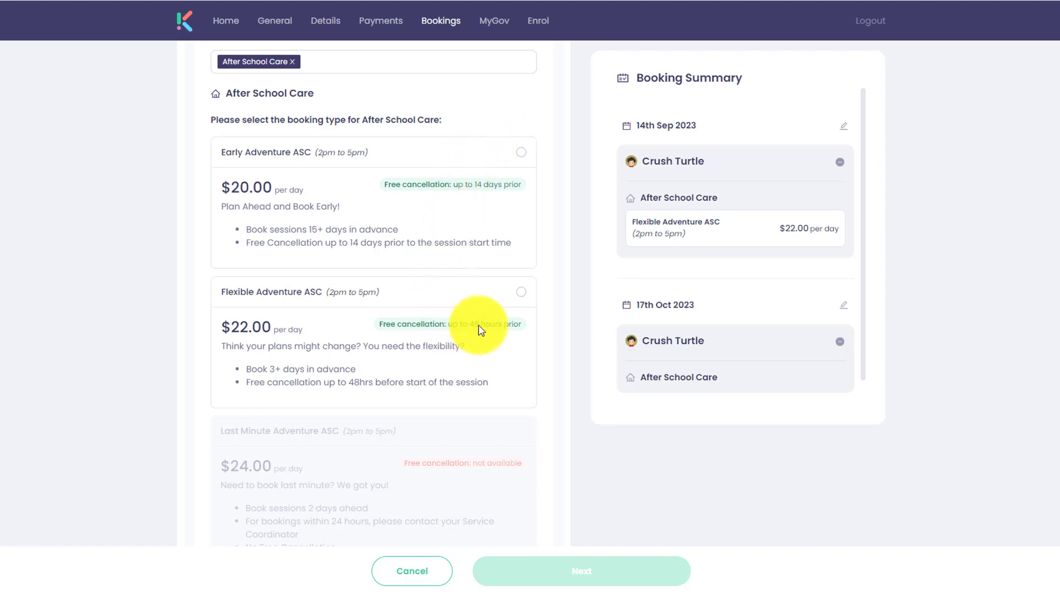
scroll(487, 408, "down", 2)
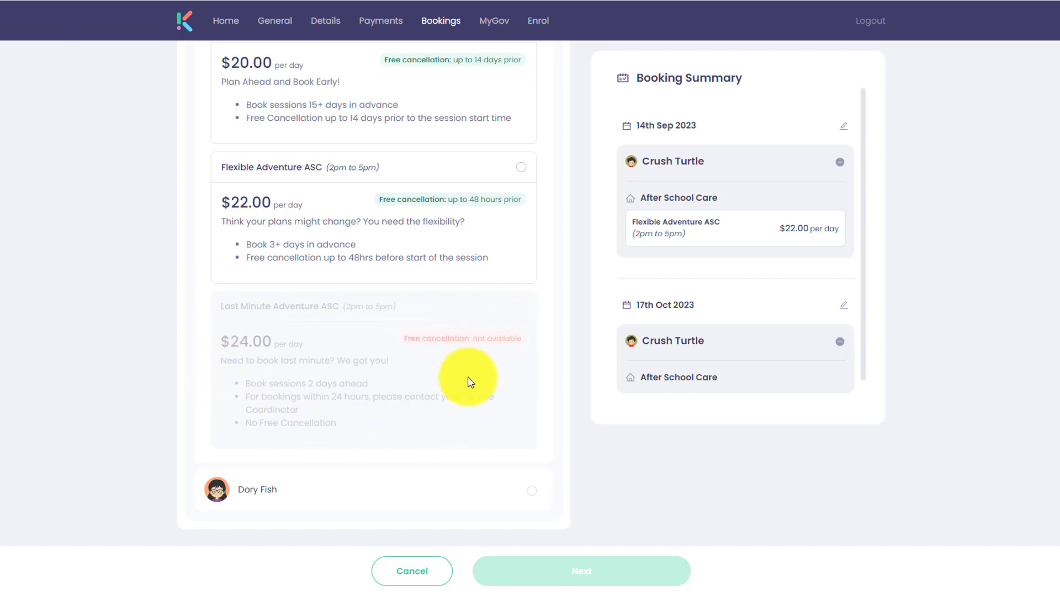
scroll(466, 384, "up", 4)
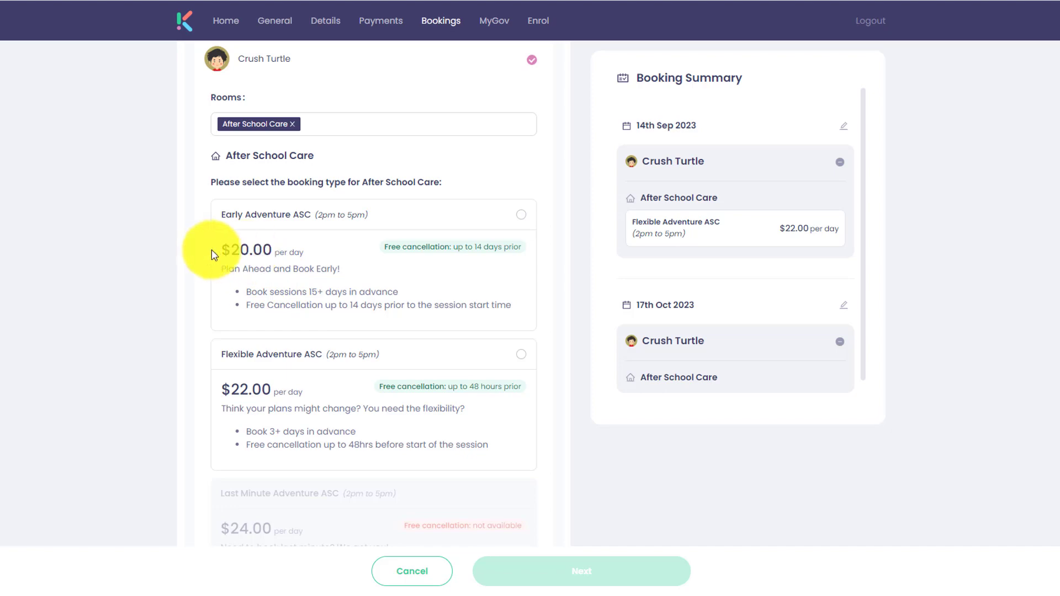
left_click(279, 251)
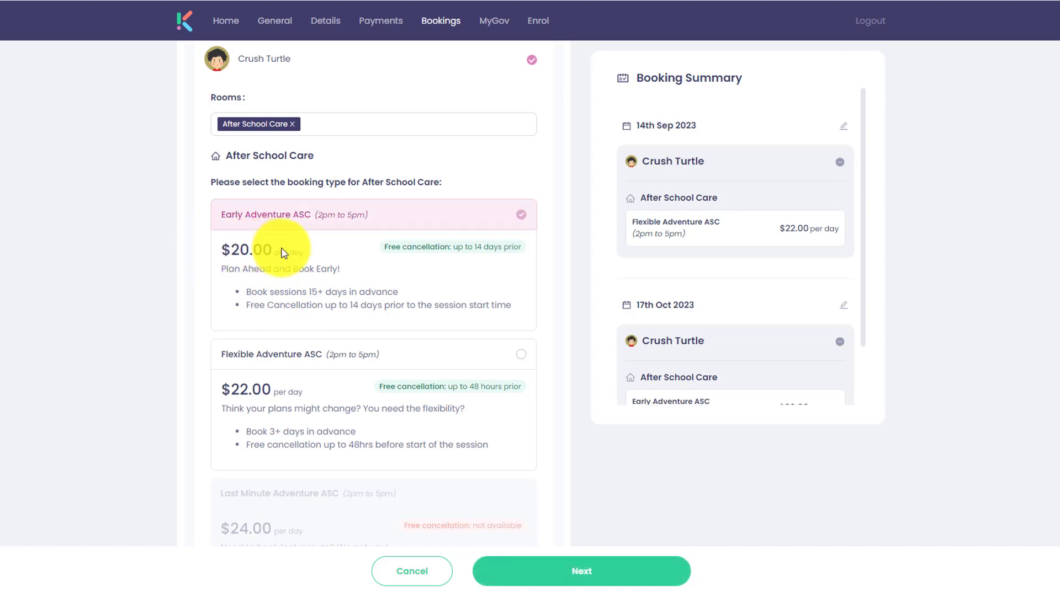
Switch to the Kidsoft service application and leave the booking types list for the Information Centre home page.
left_click(338, 260)
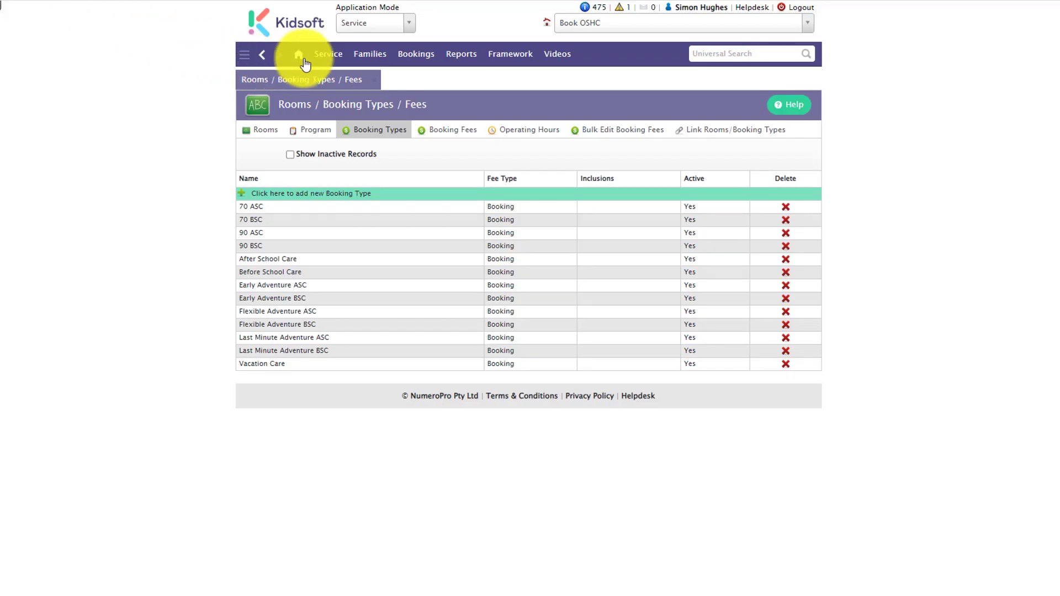
left_click(301, 57)
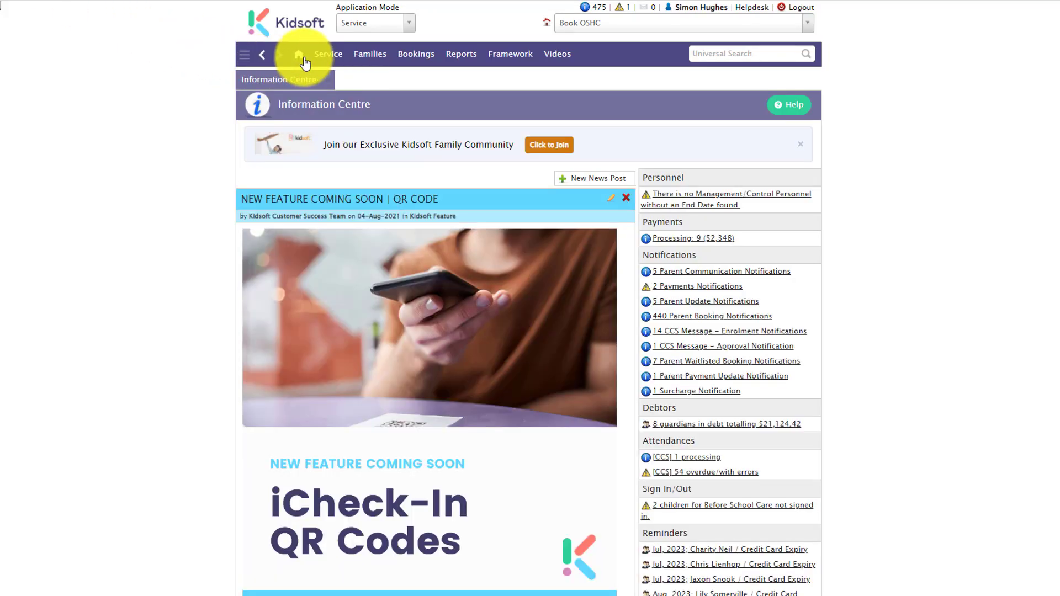